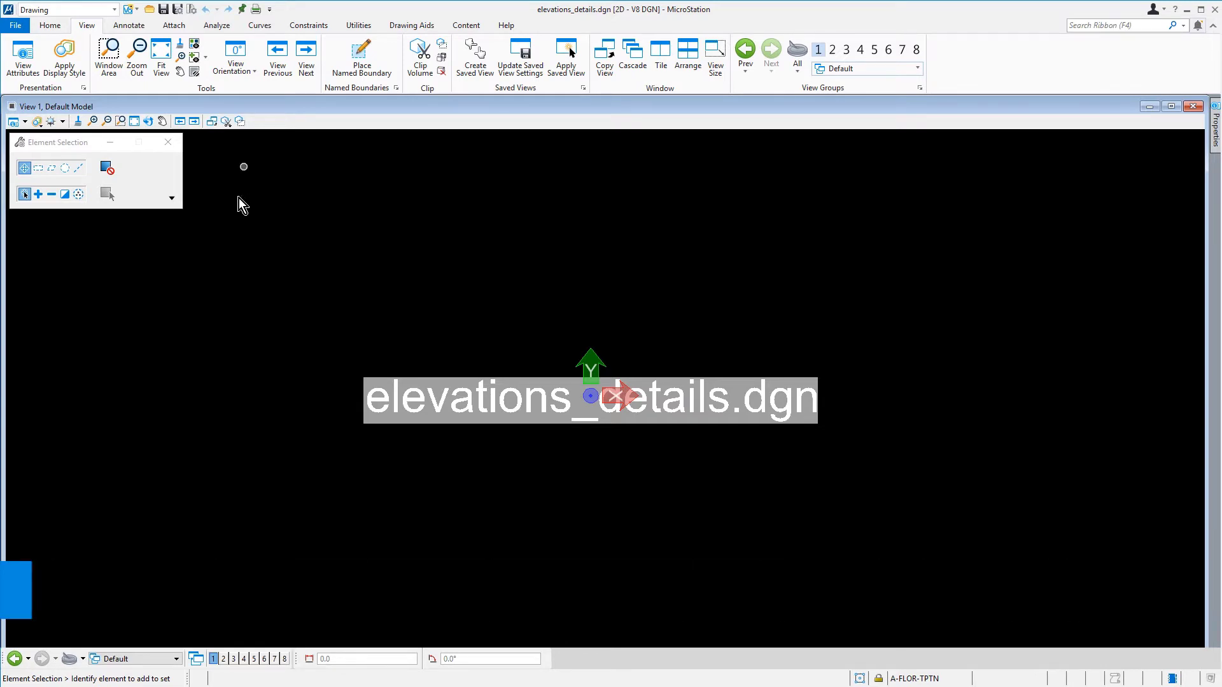
# Open the Door Types model from the Models dialog so its door elevations fill the view.
pyautogui.click(50, 25)
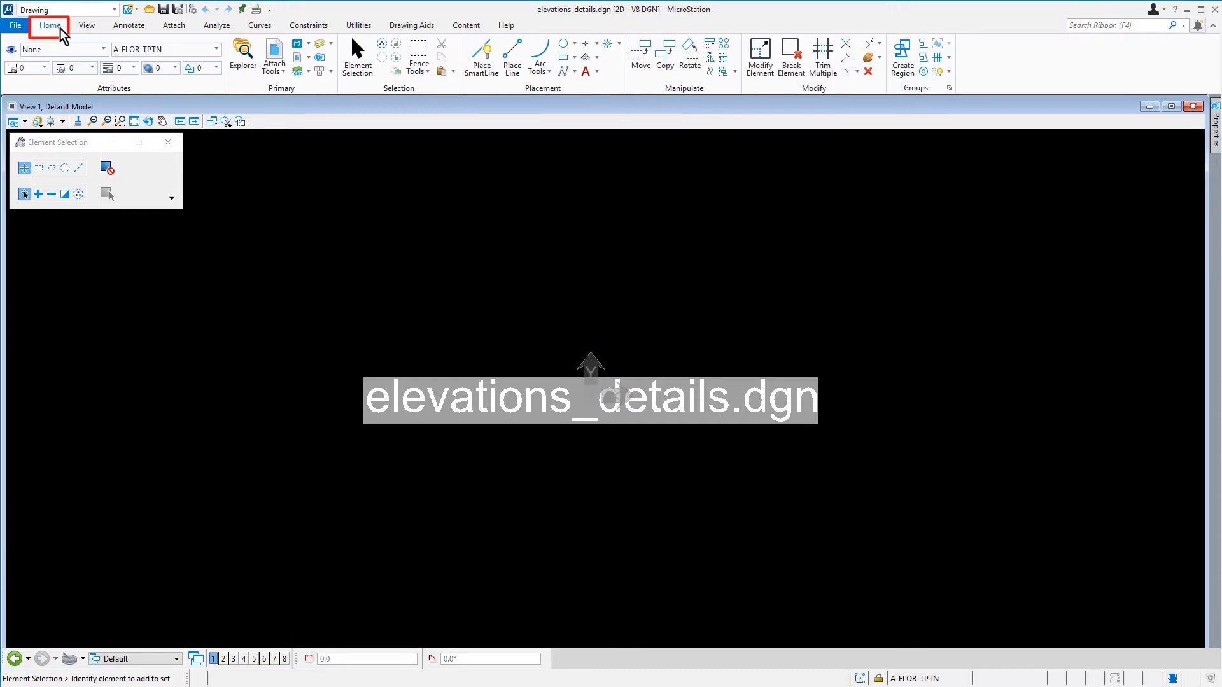
pyautogui.click(296, 48)
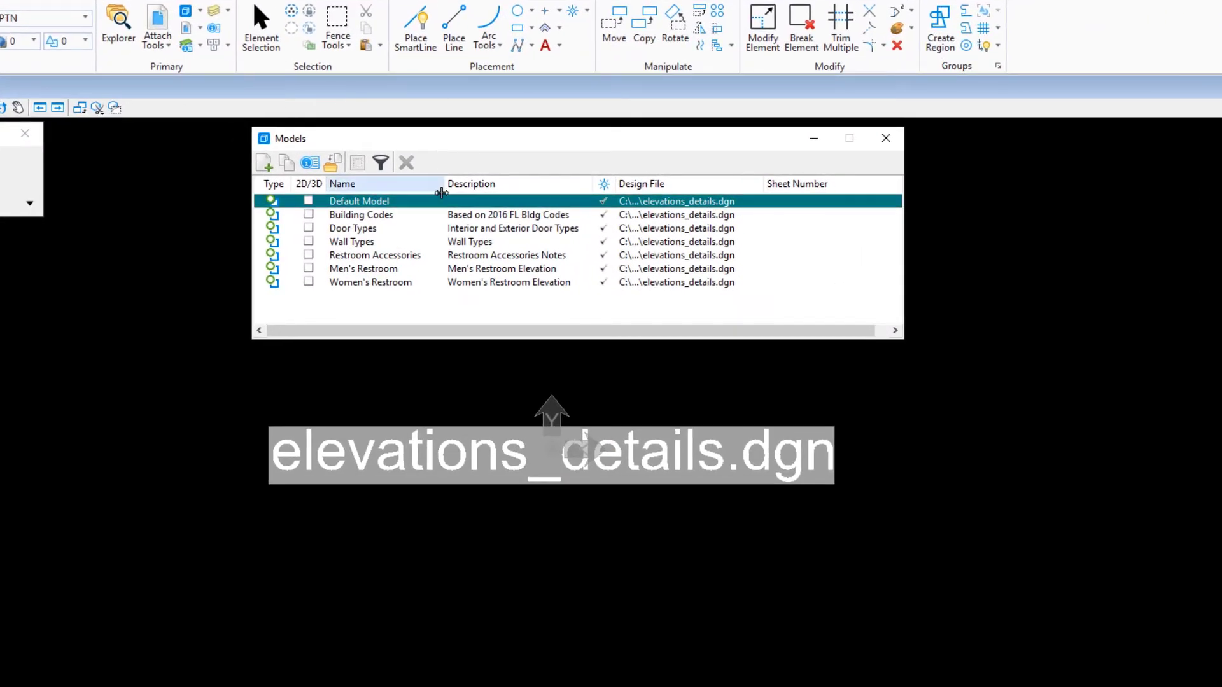
pyautogui.doubleClick(392, 232)
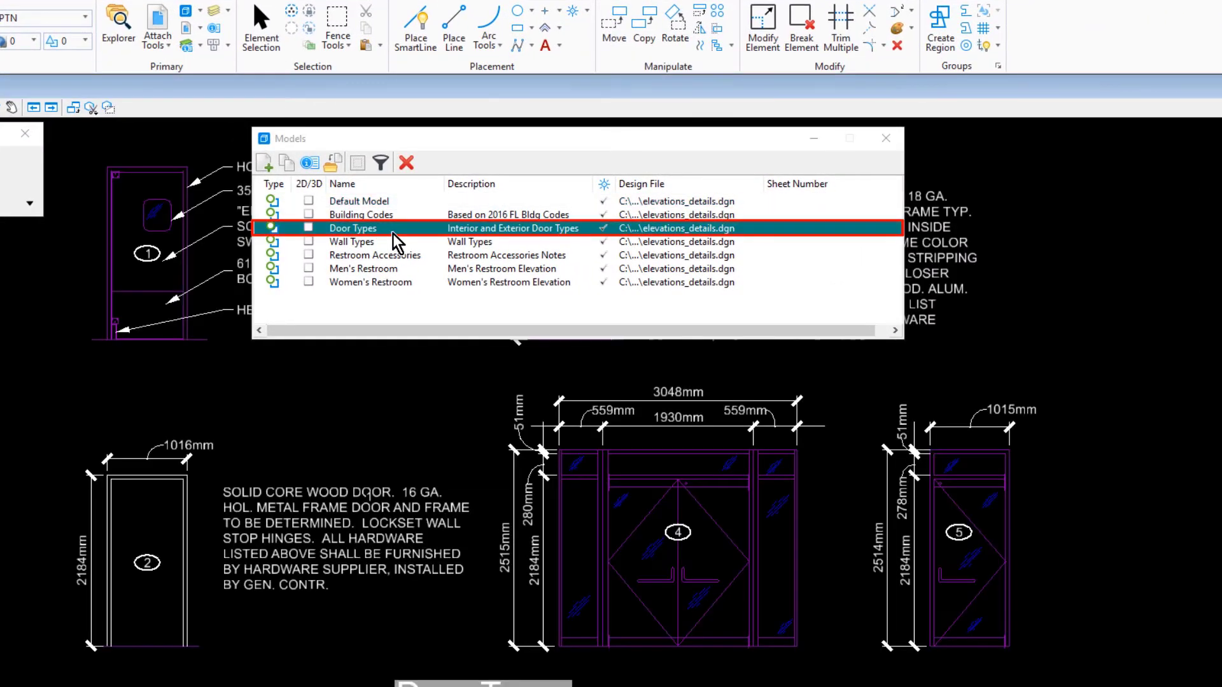
pyautogui.click(880, 143)
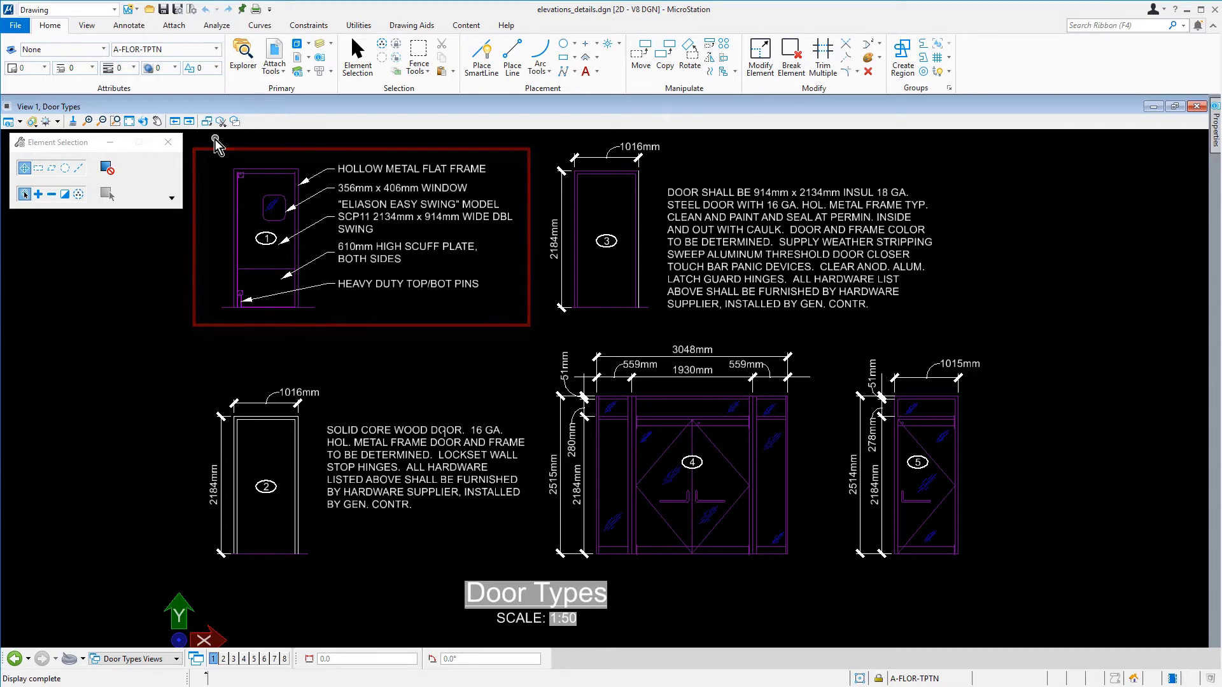
pyautogui.scroll(4, 216, 144)
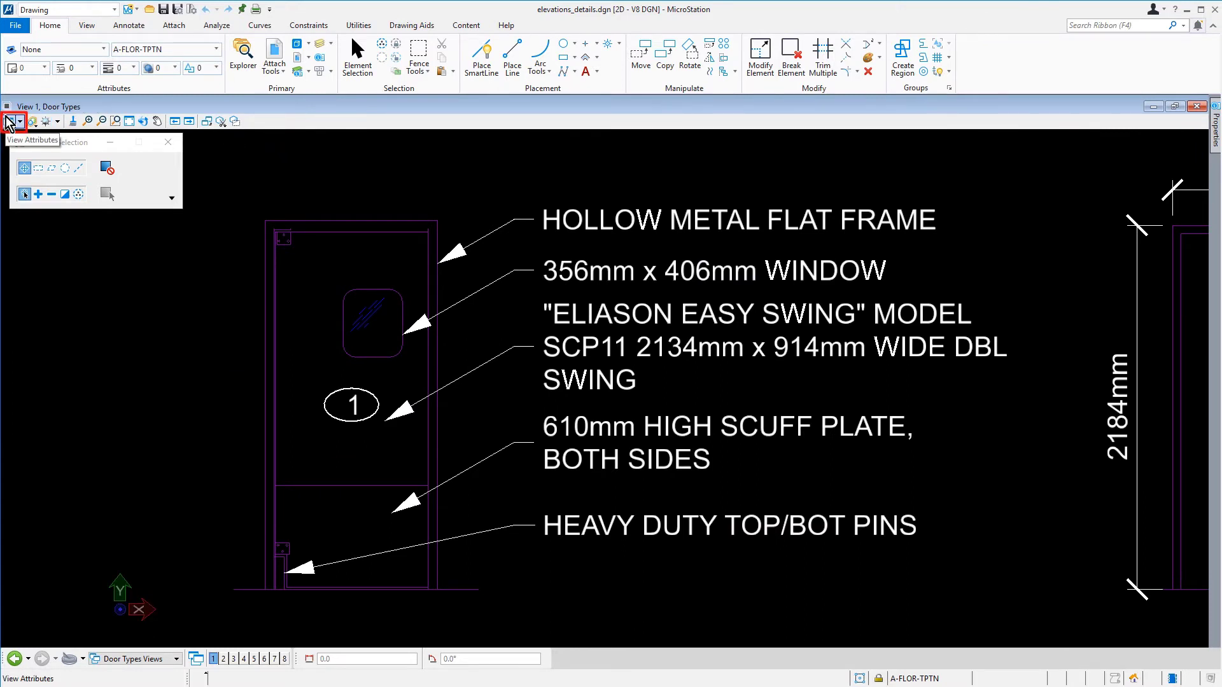
# Turn off Dimensions display in View Attributes so door 1 shows without dimension graphics.
pyautogui.click(9, 122)
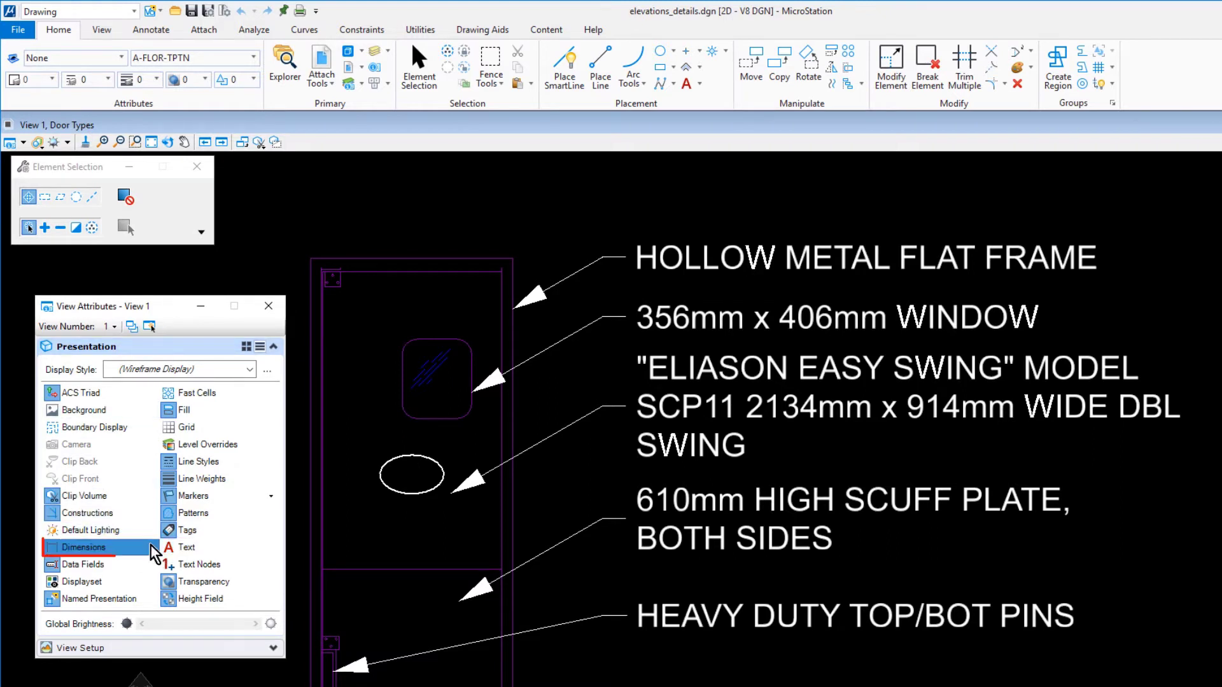
pyautogui.click(119, 552)
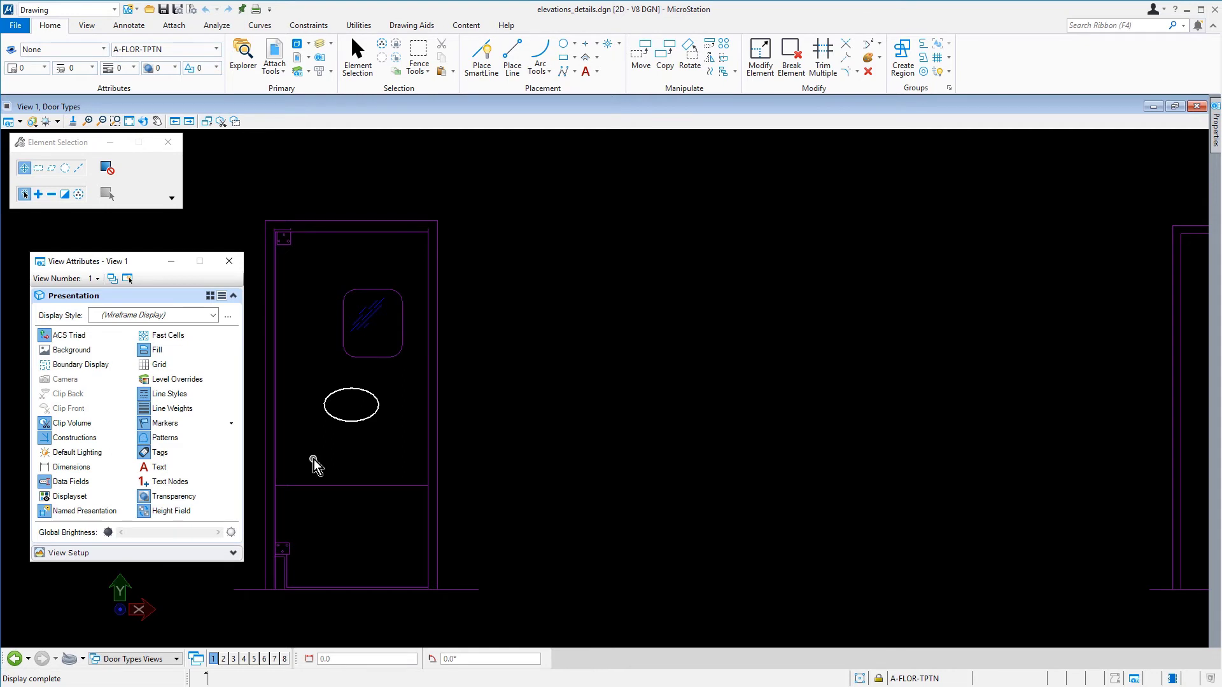
# Close View Attributes and Save Settings to keep the current view display.
pyautogui.click(229, 262)
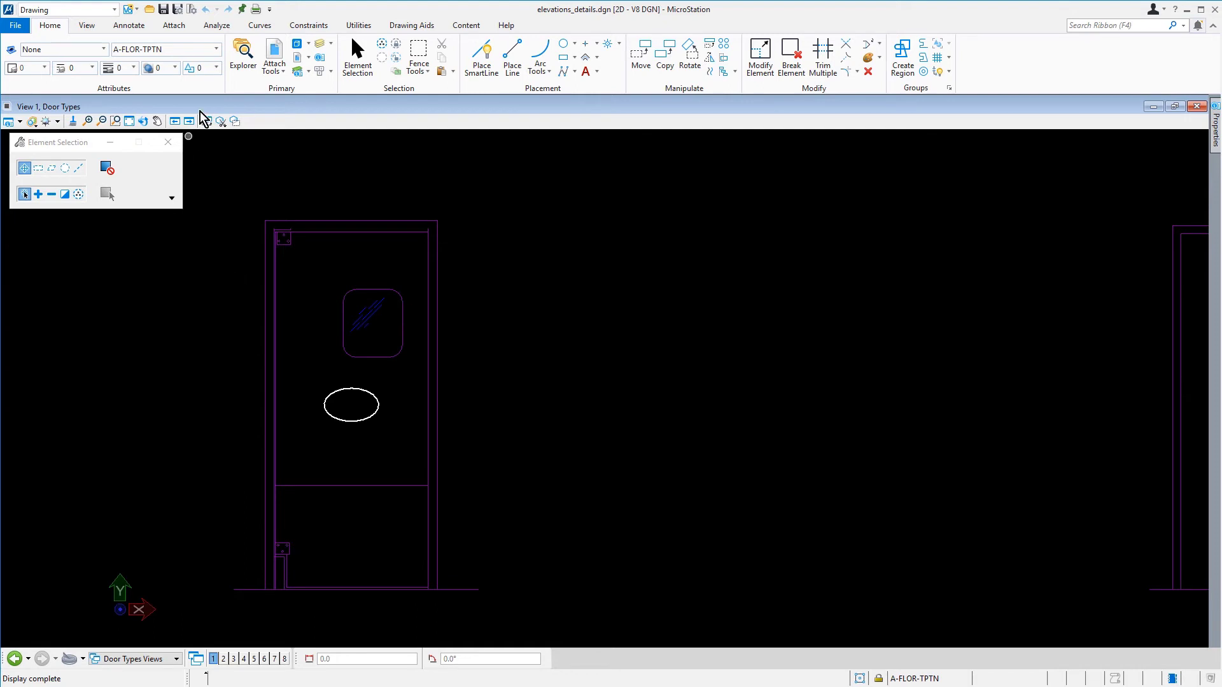
pyautogui.click(177, 9)
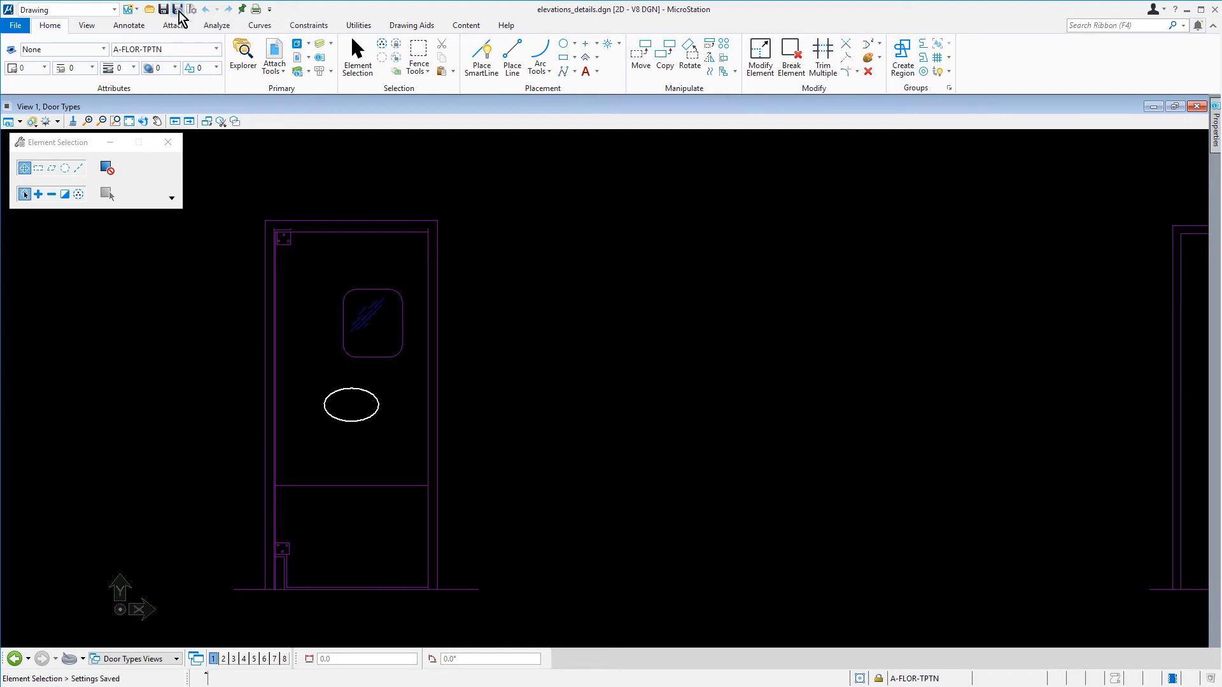